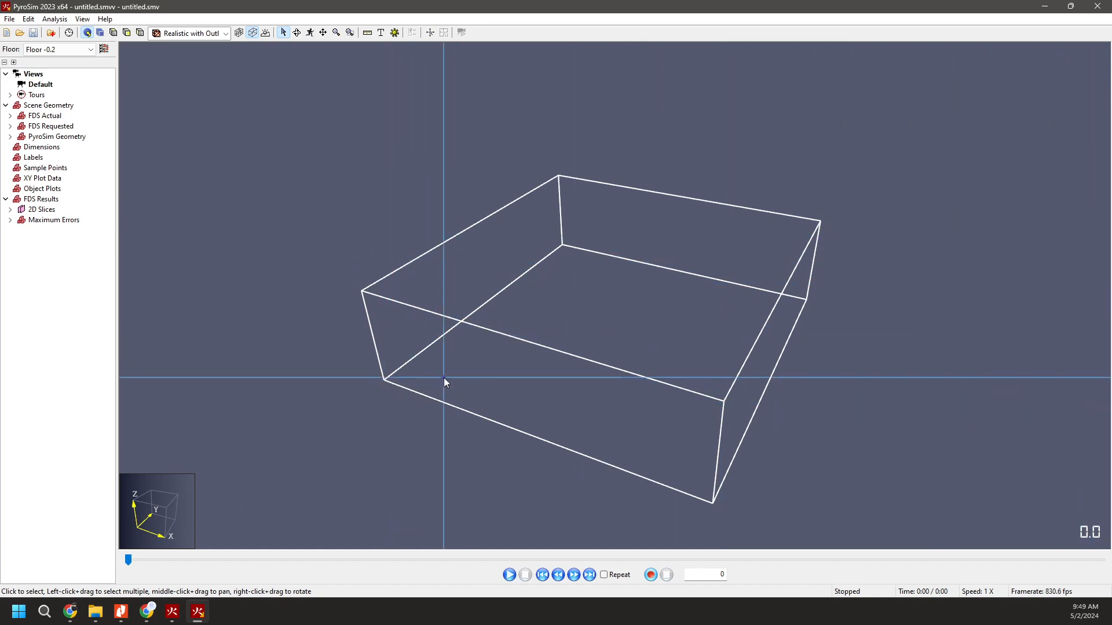
# Switch to the PyroSim model window and enable the Maximum volume statistic for the Temperature statistic.
pyautogui.click(169, 613)
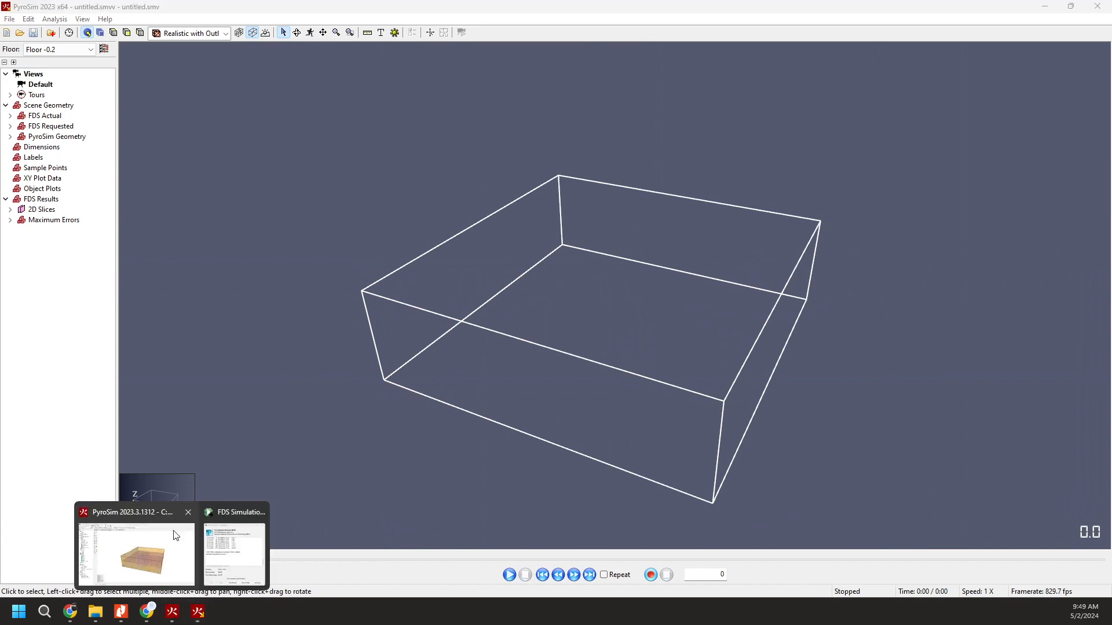
pyautogui.click(136, 544)
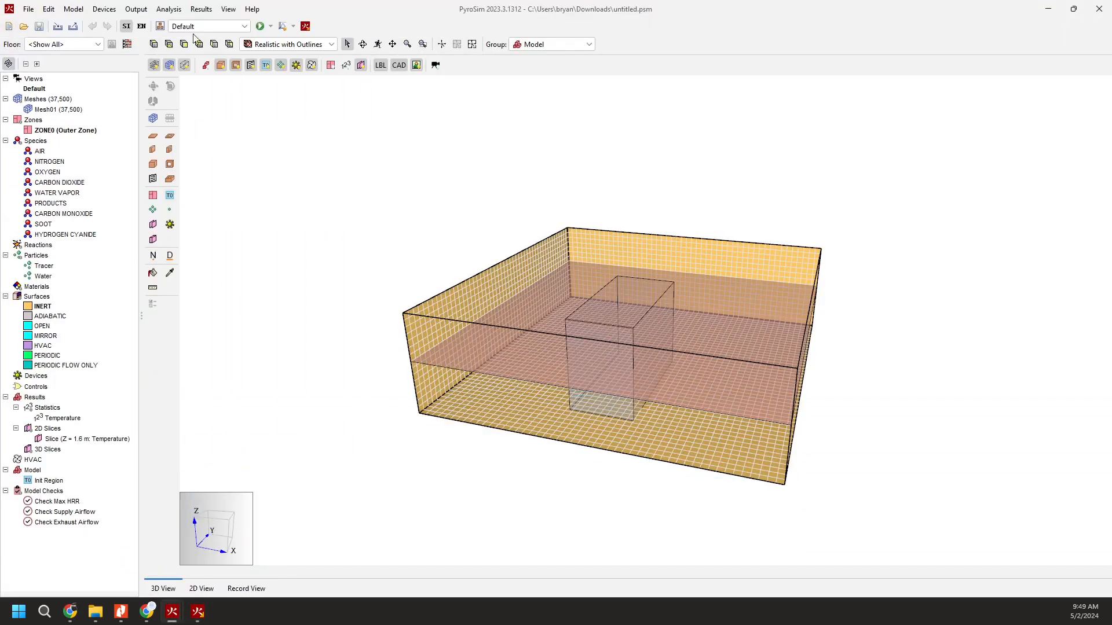
pyautogui.click(143, 12)
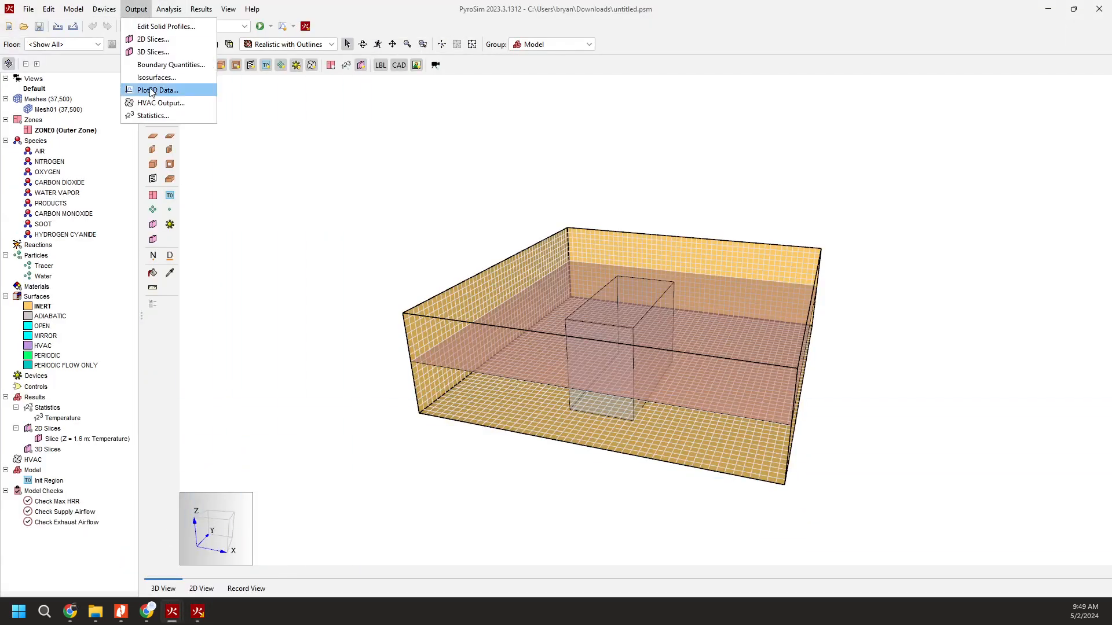
pyautogui.click(153, 116)
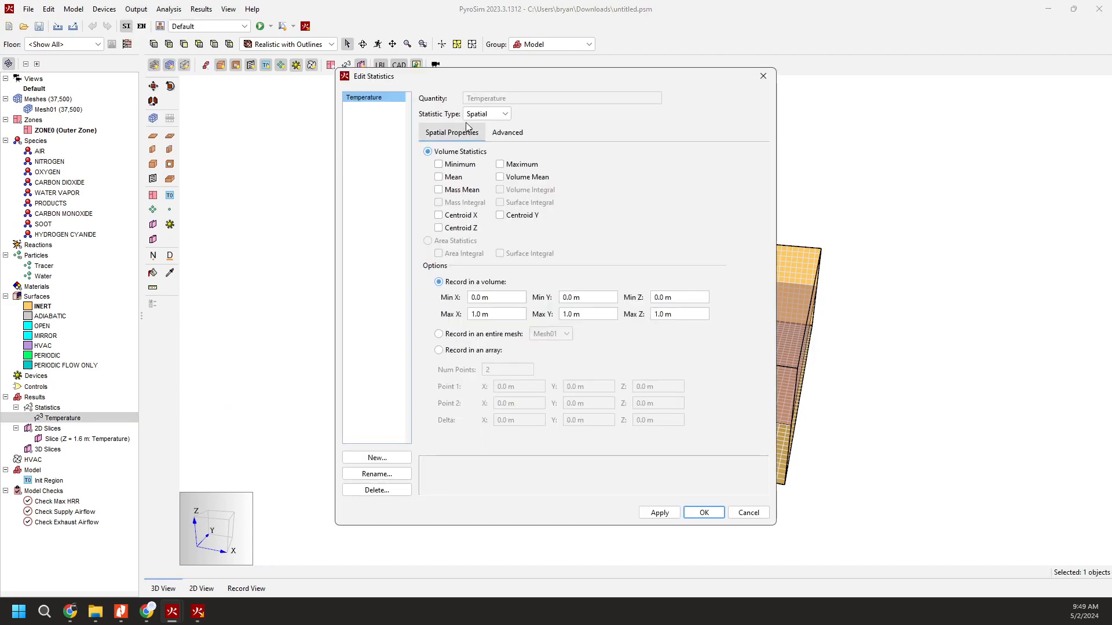
pyautogui.click(524, 167)
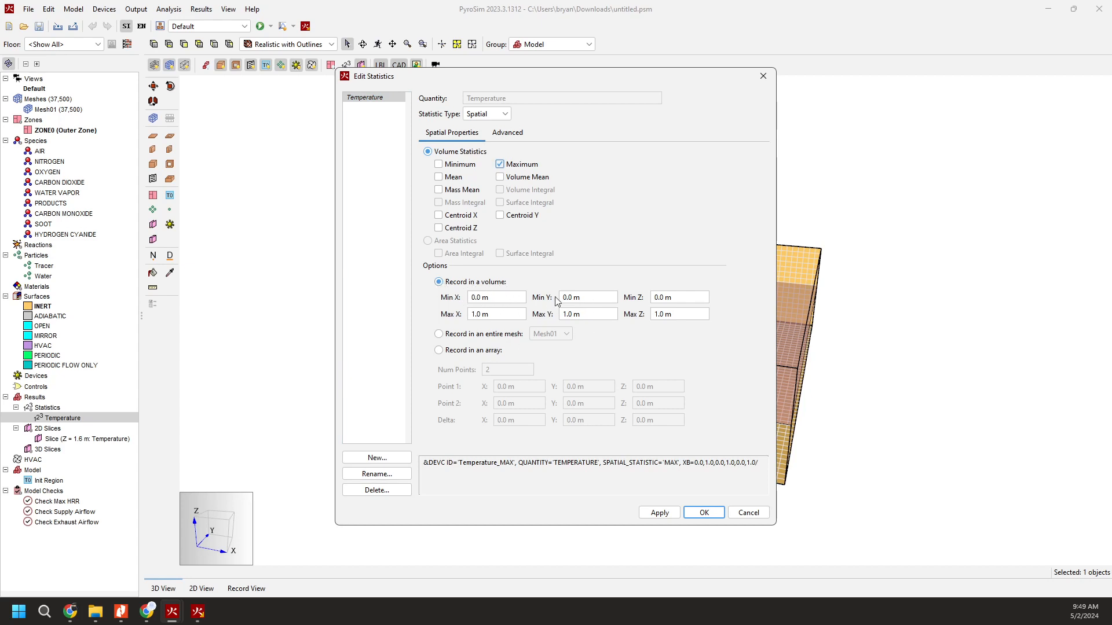
# Set the Temperature statistic's recording volume to Max X 10 m, Max Y 10 m and Max Z 3 m.
pyautogui.click(509, 318)
pyautogui.write('10')
pyautogui.press('Tab')
pyautogui.press('Tab')
pyautogui.write('10')
pyautogui.press('Tab')
pyautogui.press('Tab')
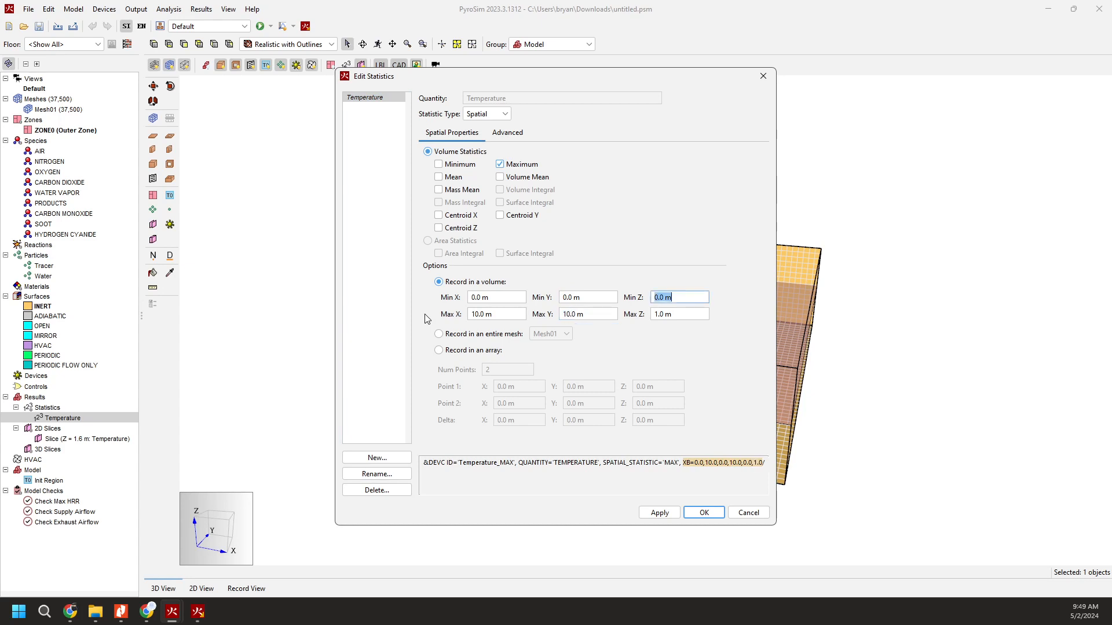
pyautogui.write('3')
pyautogui.press('Tab')
# Record the Temperature statistic over the entire Mesh01 mesh and apply the settings.
pyautogui.click(441, 335)
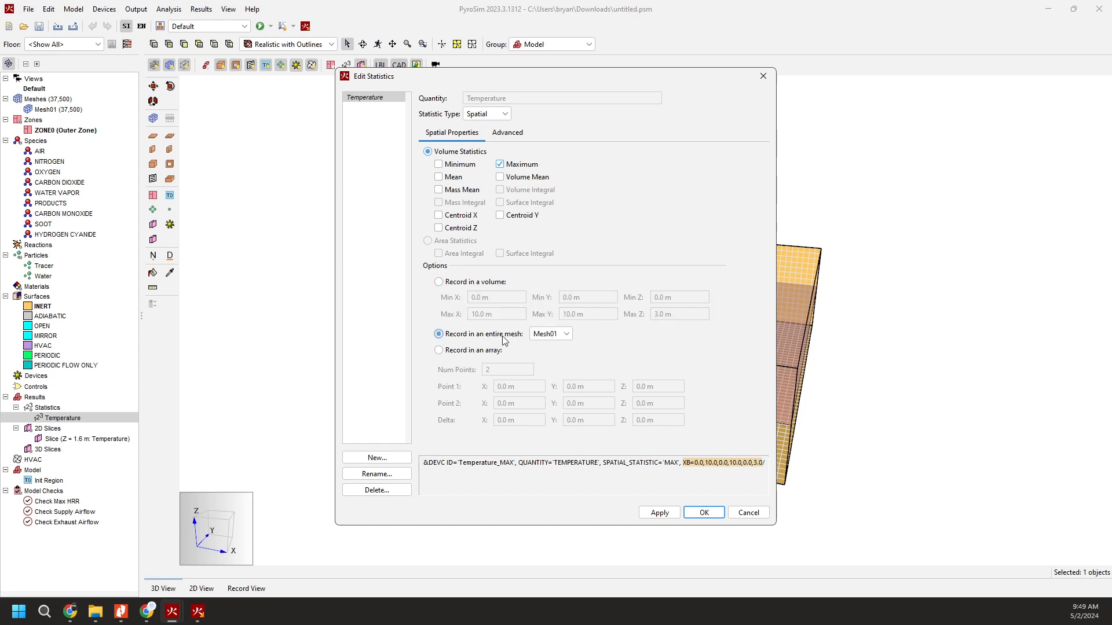
pyautogui.click(558, 349)
pyautogui.click(457, 283)
pyautogui.click(497, 336)
pyautogui.click(660, 513)
pyautogui.click(706, 514)
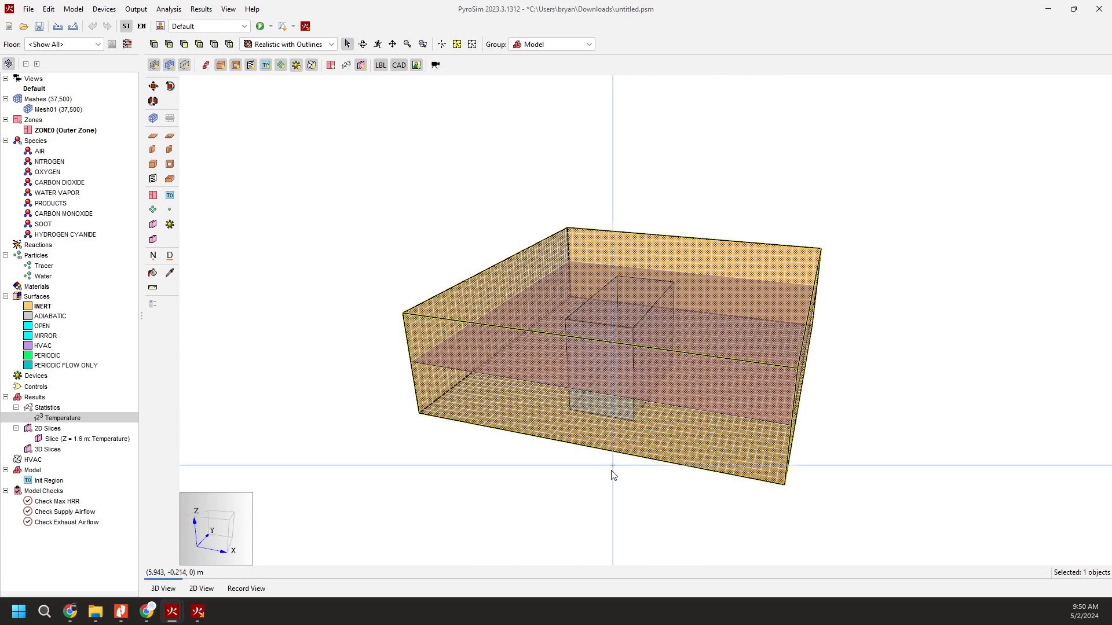
# Examine the quantities offered for a new statistic without creating one.
pyautogui.click(597, 484)
pyautogui.moveTo(705, 316); pyautogui.dragTo(533, 343, button='right')
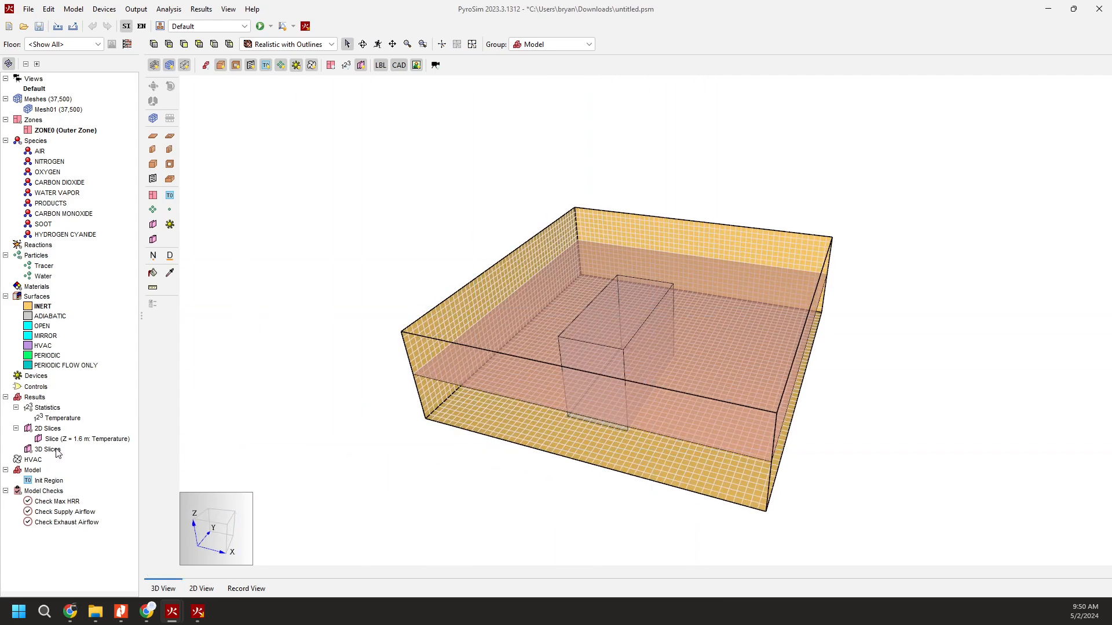
pyautogui.doubleClick(68, 418)
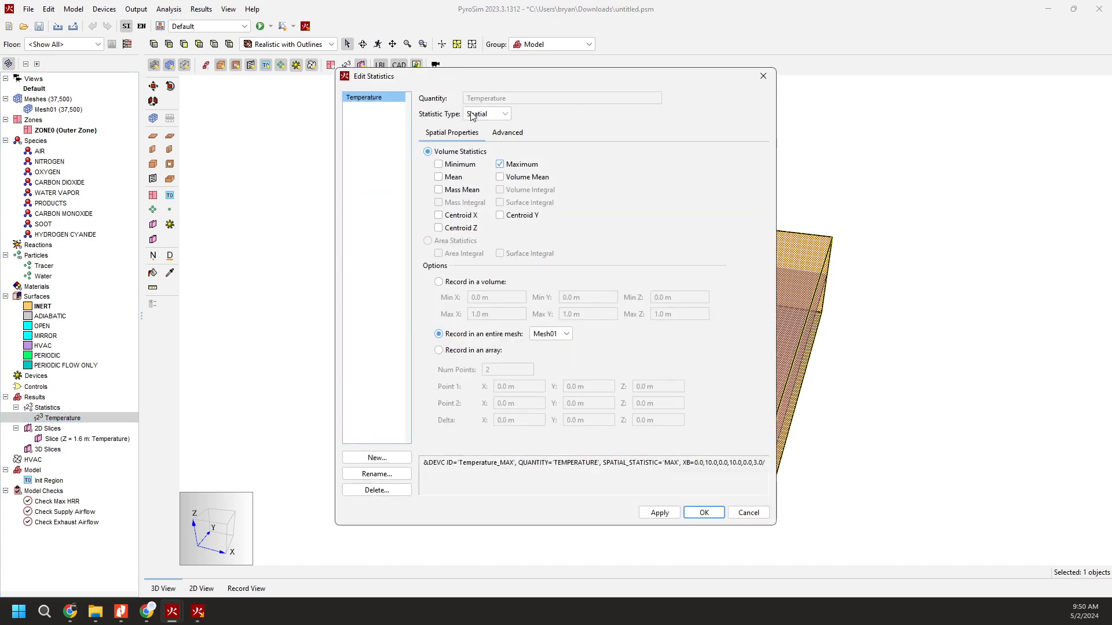
pyautogui.click(388, 459)
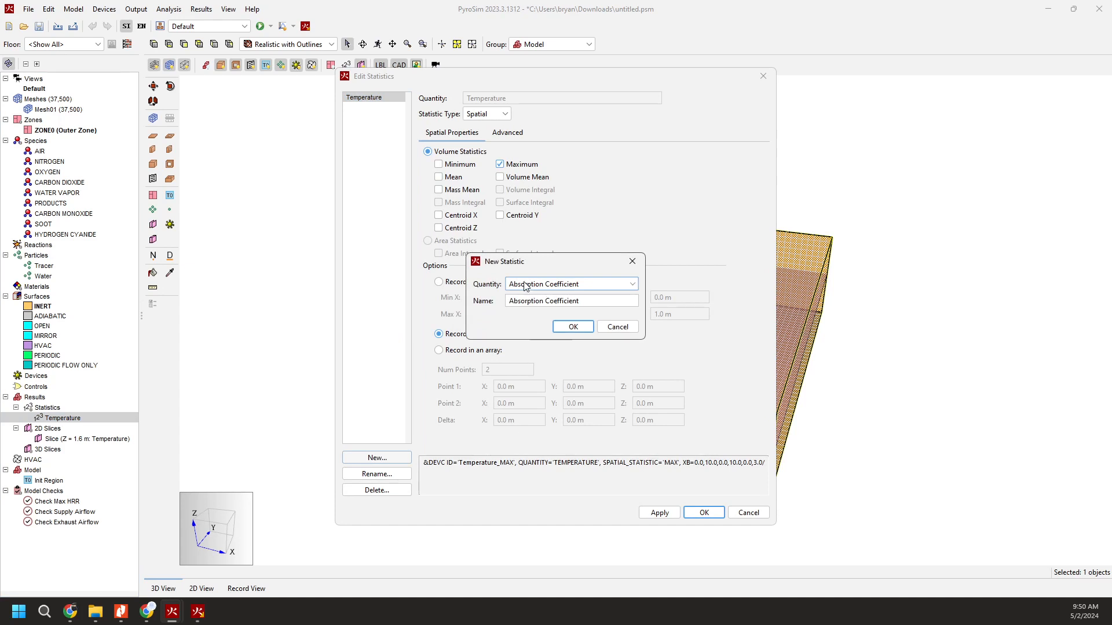
pyautogui.click(564, 285)
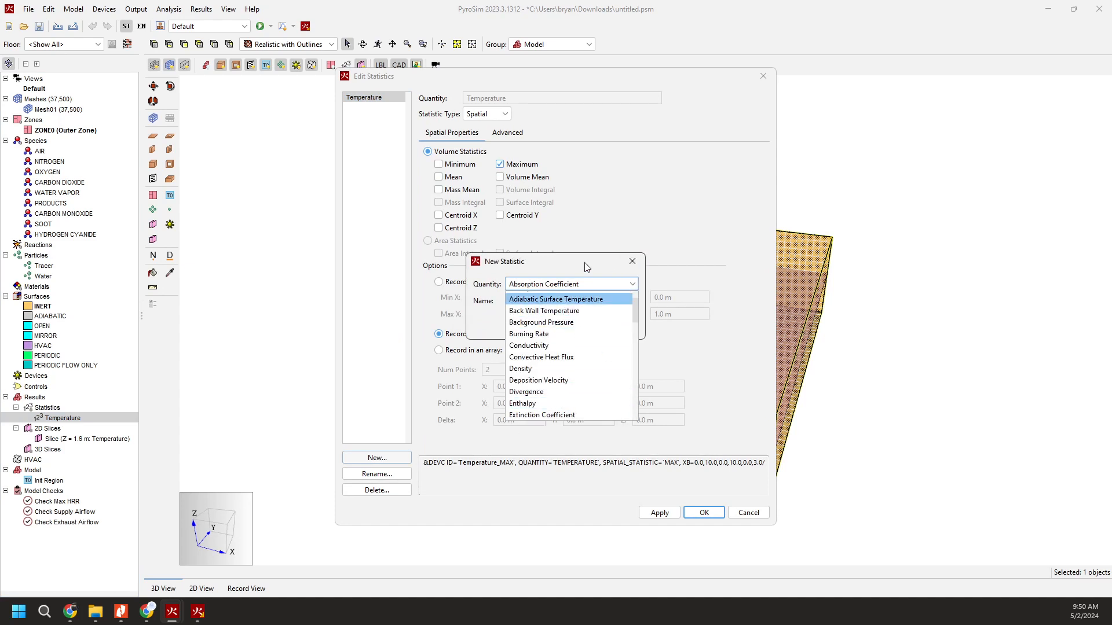
pyautogui.click(596, 282)
pyautogui.click(613, 326)
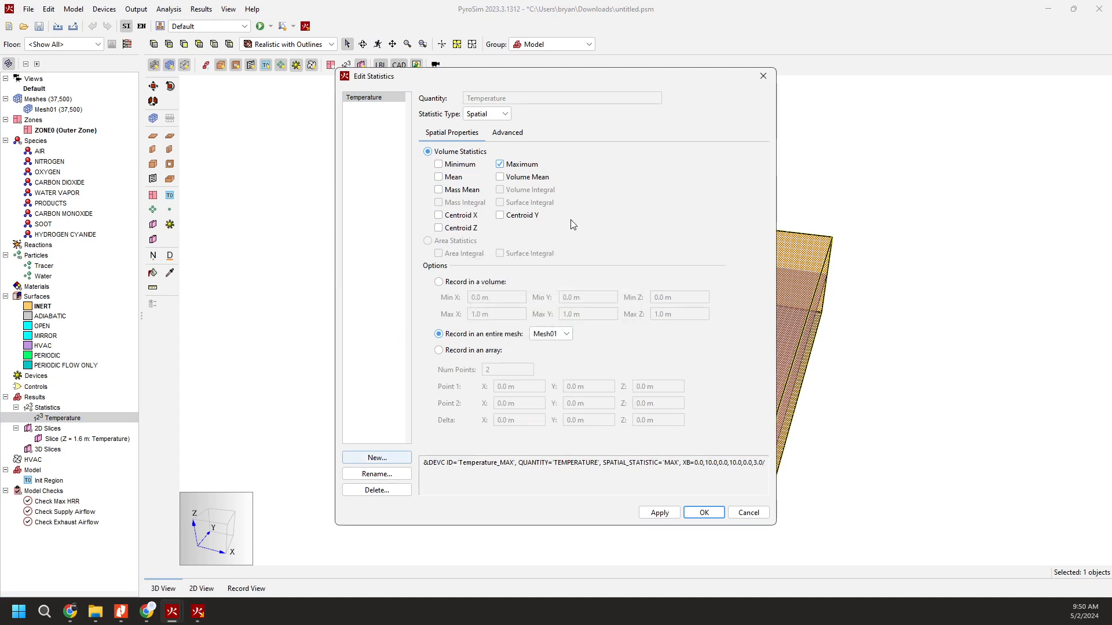
pyautogui.click(751, 515)
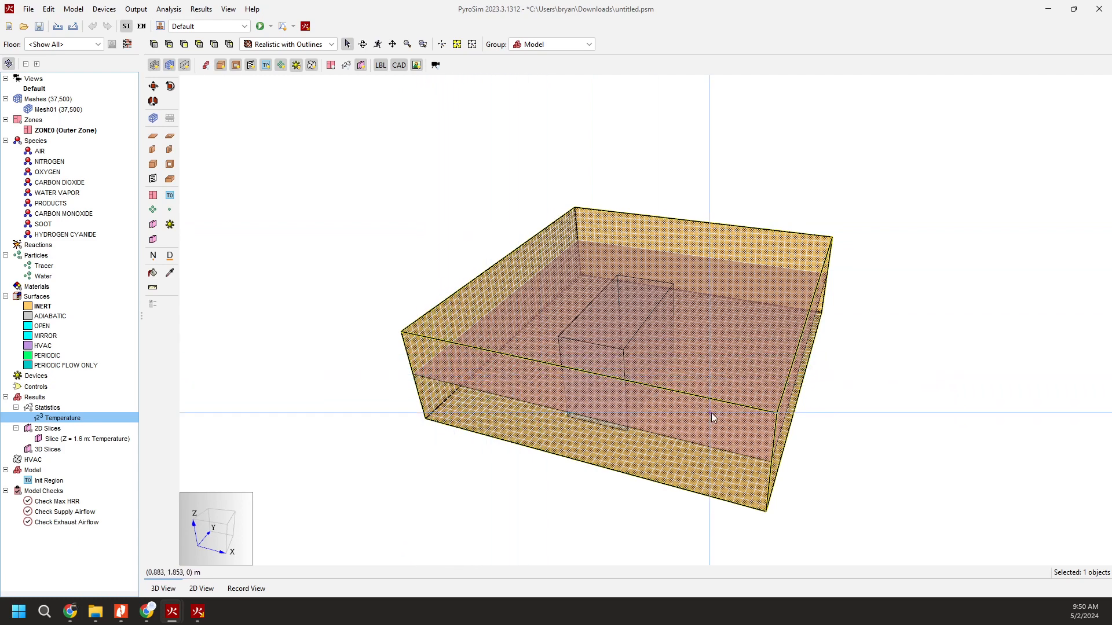
# Switch the Temperature statistic to recording in a volume, with Max X and Max Y set to 10 m.
pyautogui.doubleClick(79, 419)
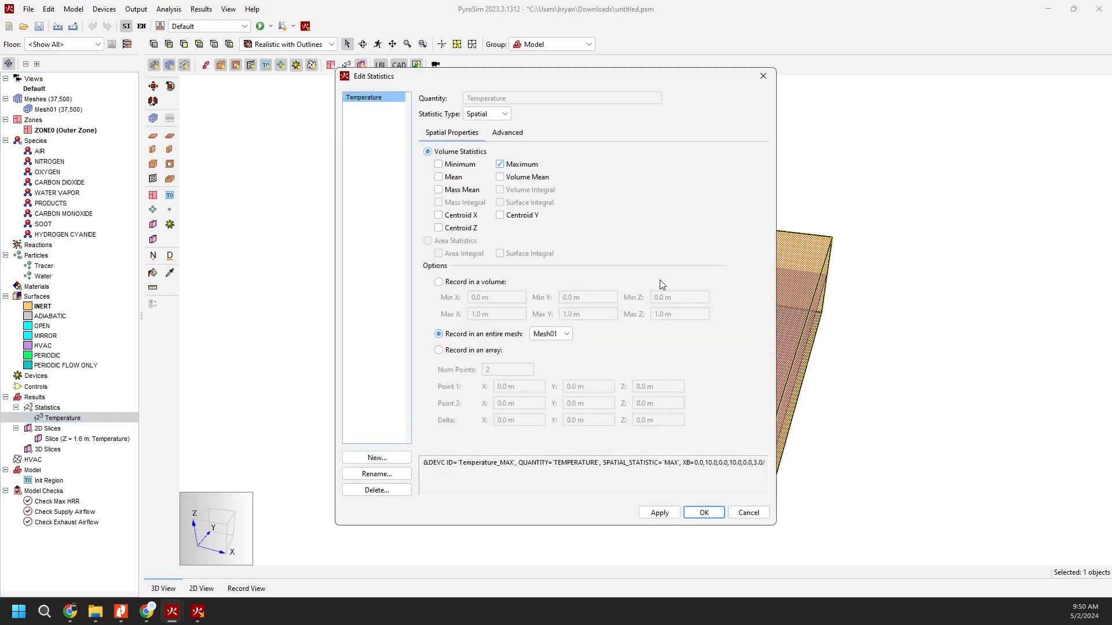
pyautogui.click(472, 282)
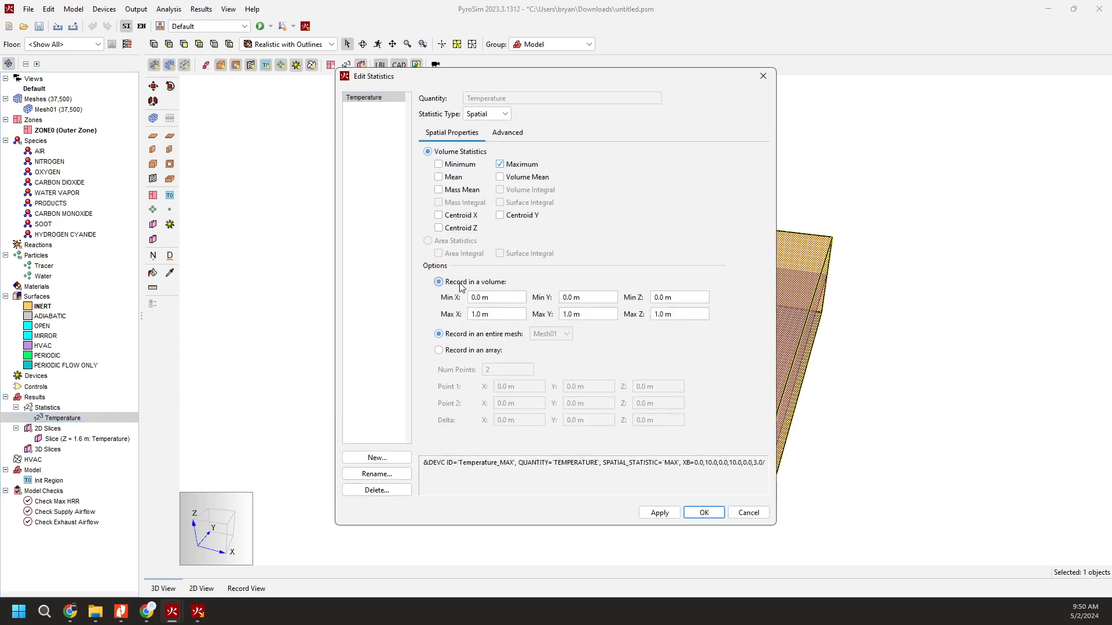
pyautogui.click(512, 314)
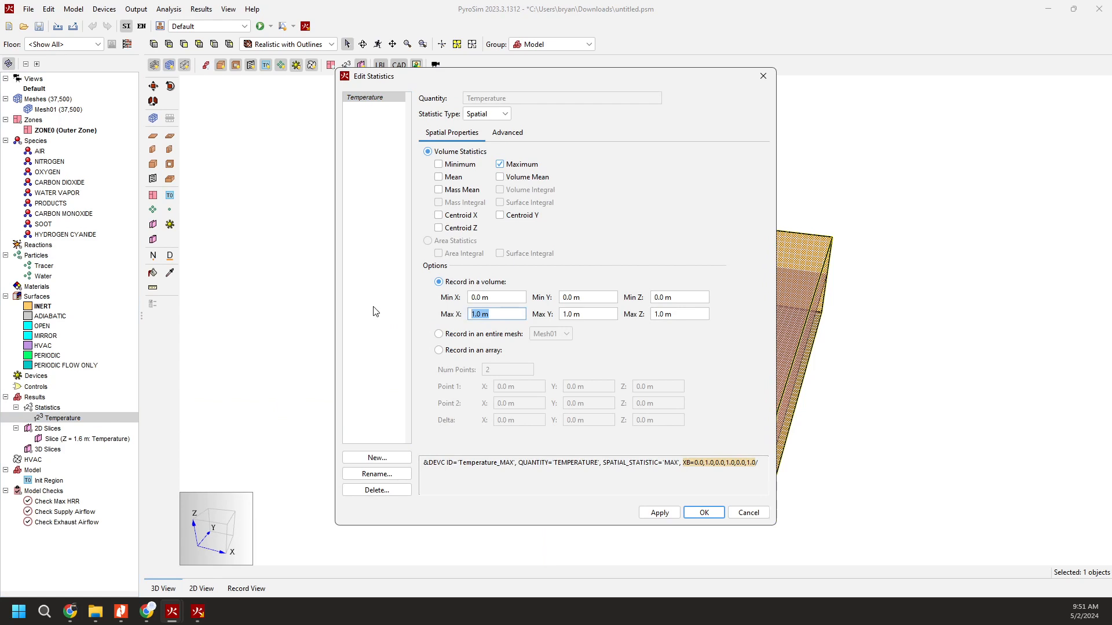
pyautogui.write('10')
pyautogui.press('Tab')
pyautogui.press('Tab')
pyautogui.write('10')
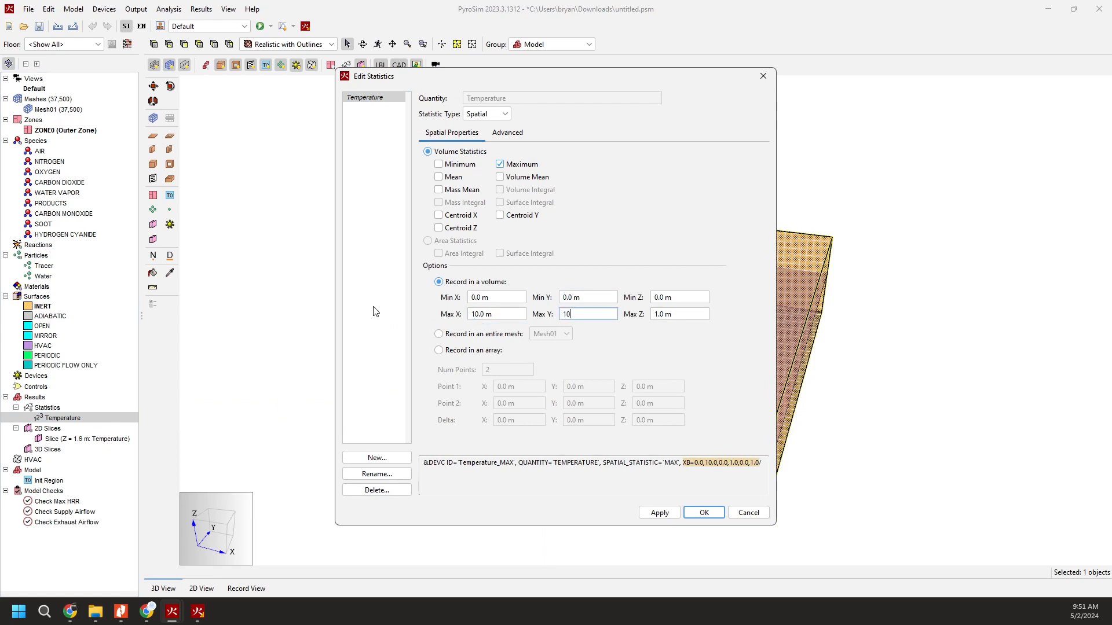
pyautogui.press('Tab')
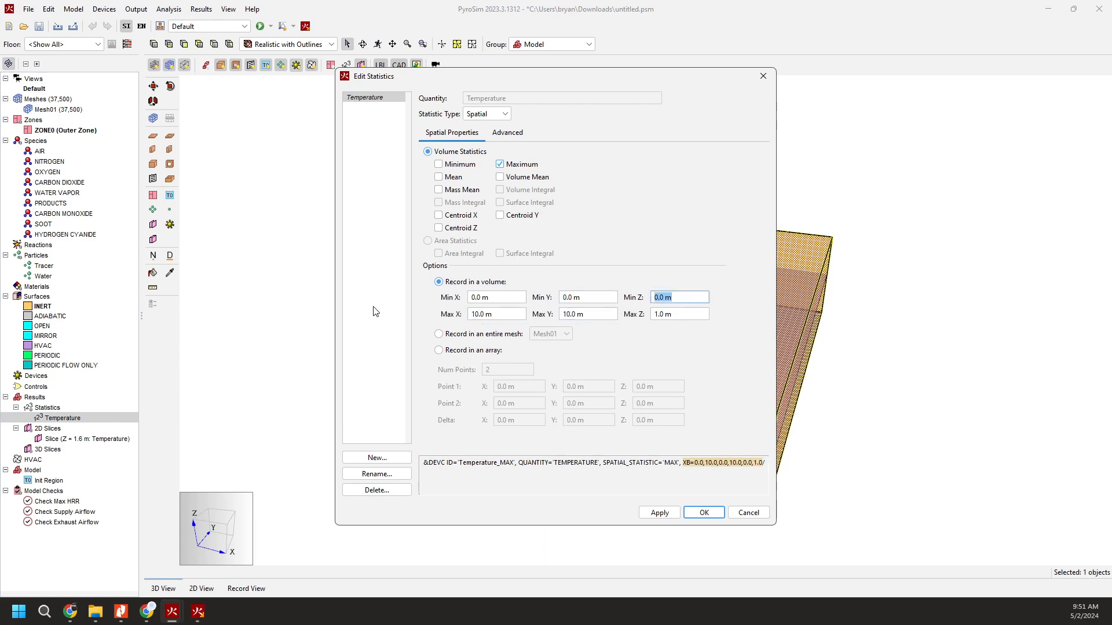
# Limit the Temperature statistic's recording volume to Z 1.6 m to 2 m, accept it and inspect it in the model.
pyautogui.write('1.6')
pyautogui.press('Tab')
pyautogui.write('2')
pyautogui.press('Tab')
pyautogui.click(704, 512)
pyautogui.moveTo(655, 433); pyautogui.dragTo(713, 329, button='middle')
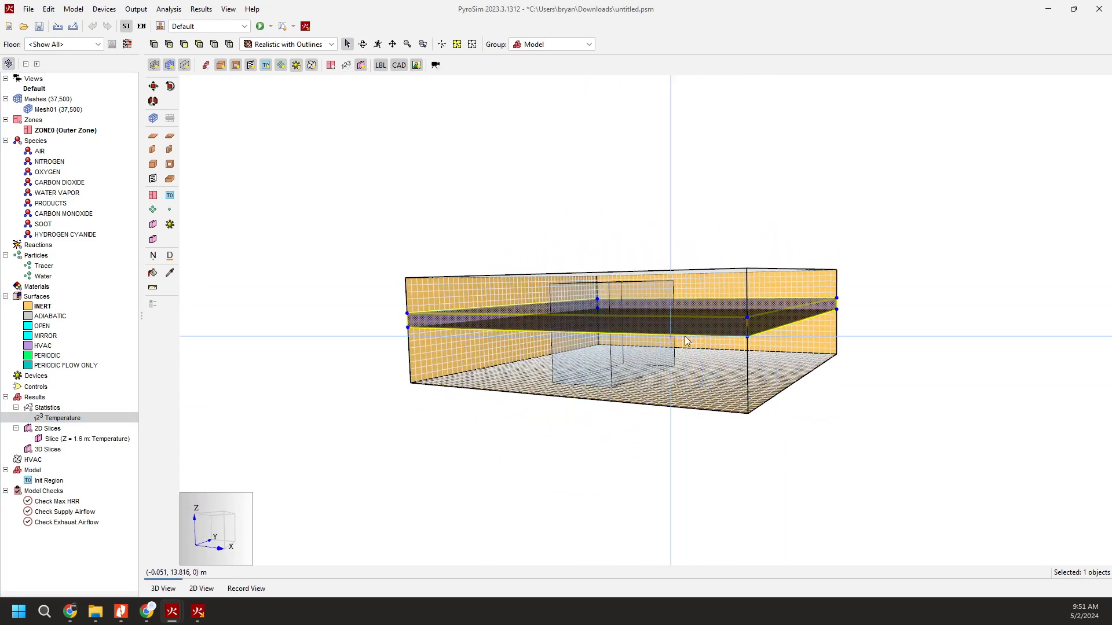
pyautogui.moveTo(635, 318); pyautogui.dragTo(675, 350, button='middle')
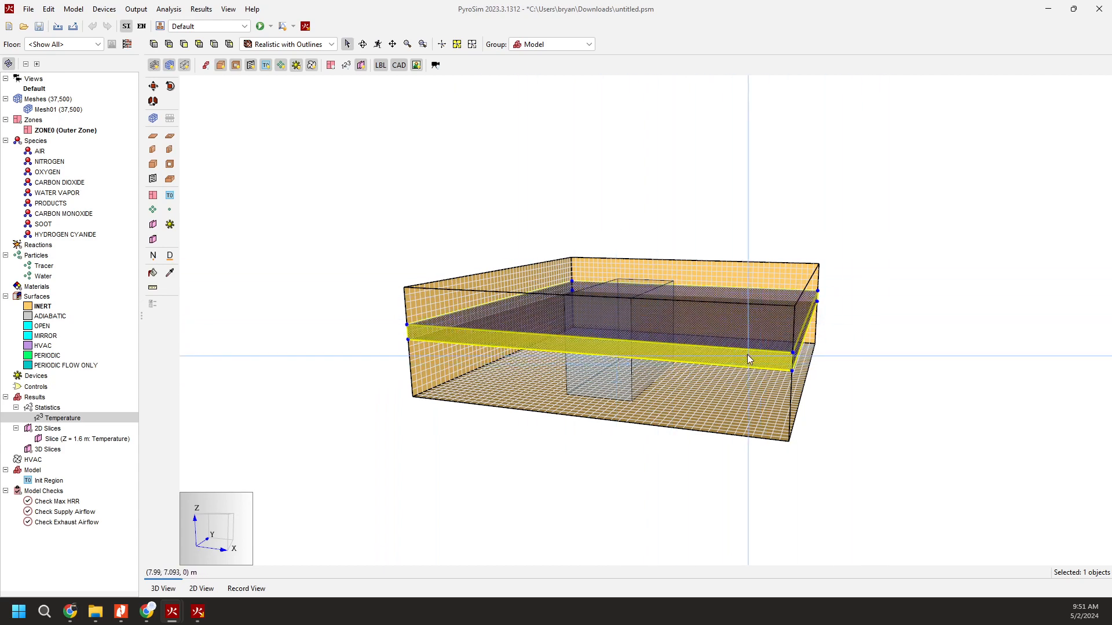
pyautogui.moveTo(748, 355); pyautogui.dragTo(733, 383, button='right')
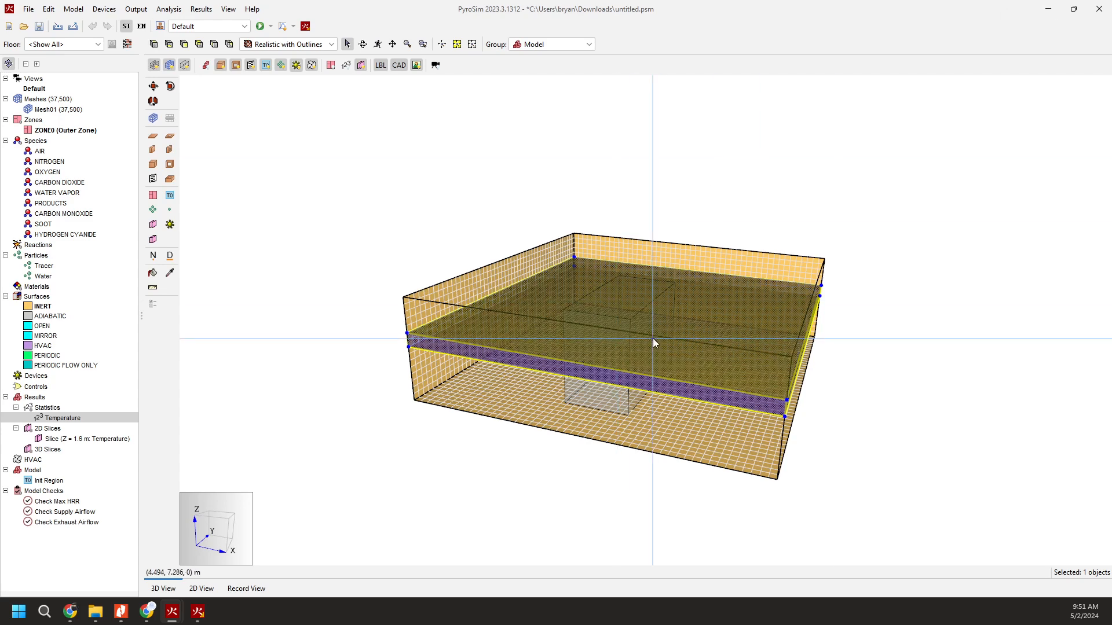
# Switch back to the results viewer and display the TEMPERATURE 2D slice.
pyautogui.click(1055, 9)
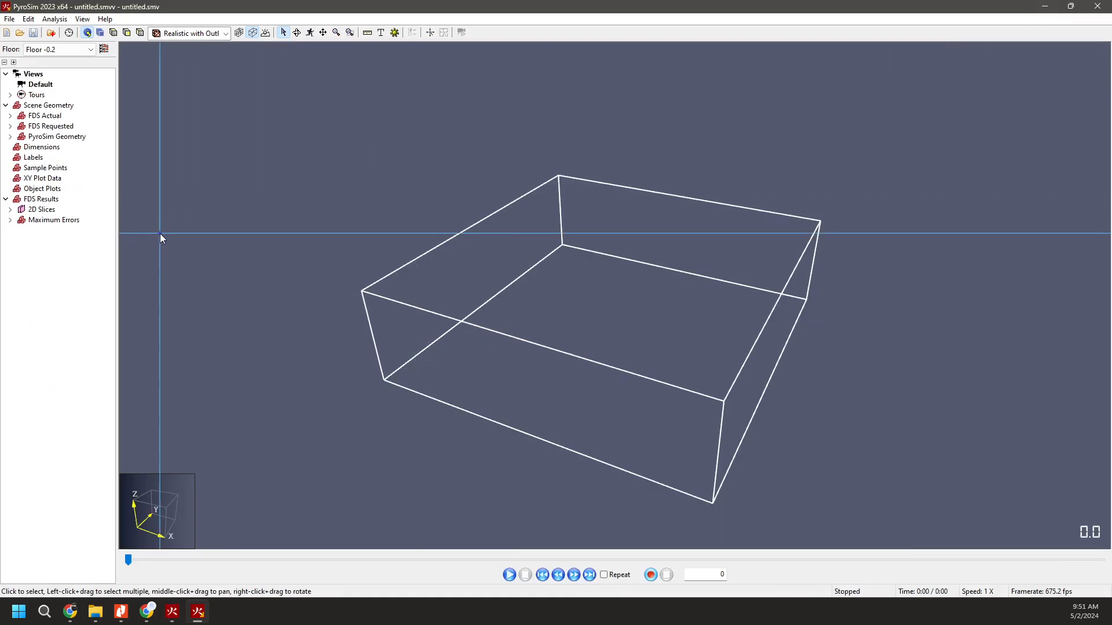
pyautogui.click(10, 209)
pyautogui.click(48, 220)
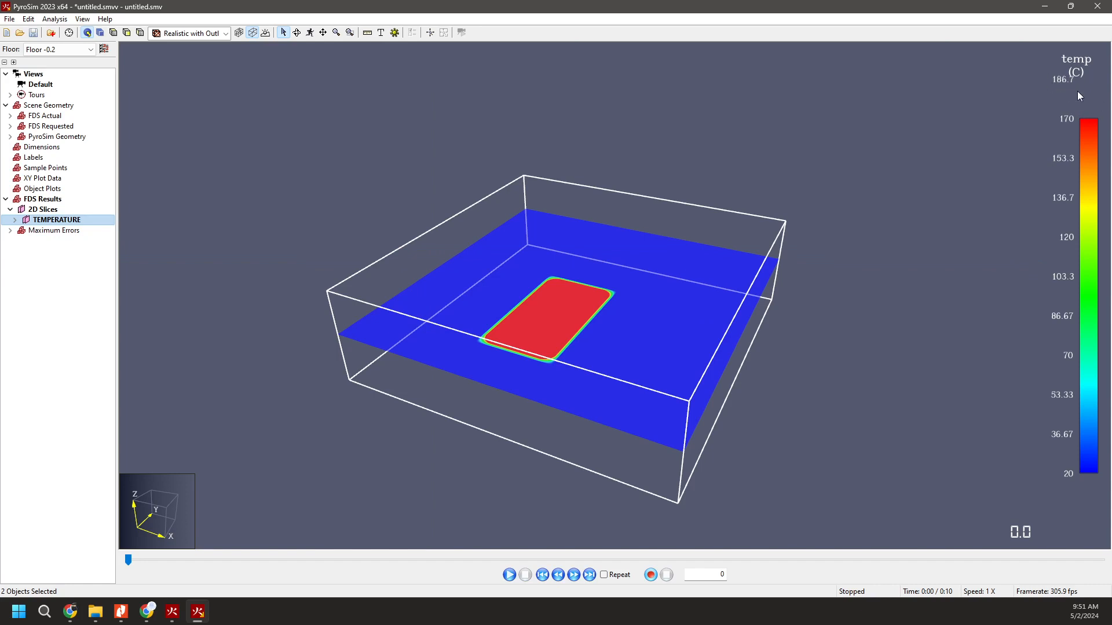
# Highlight the values at the upper end of the temperature color scale to locate them on the slice.
pyautogui.click(1088, 178)
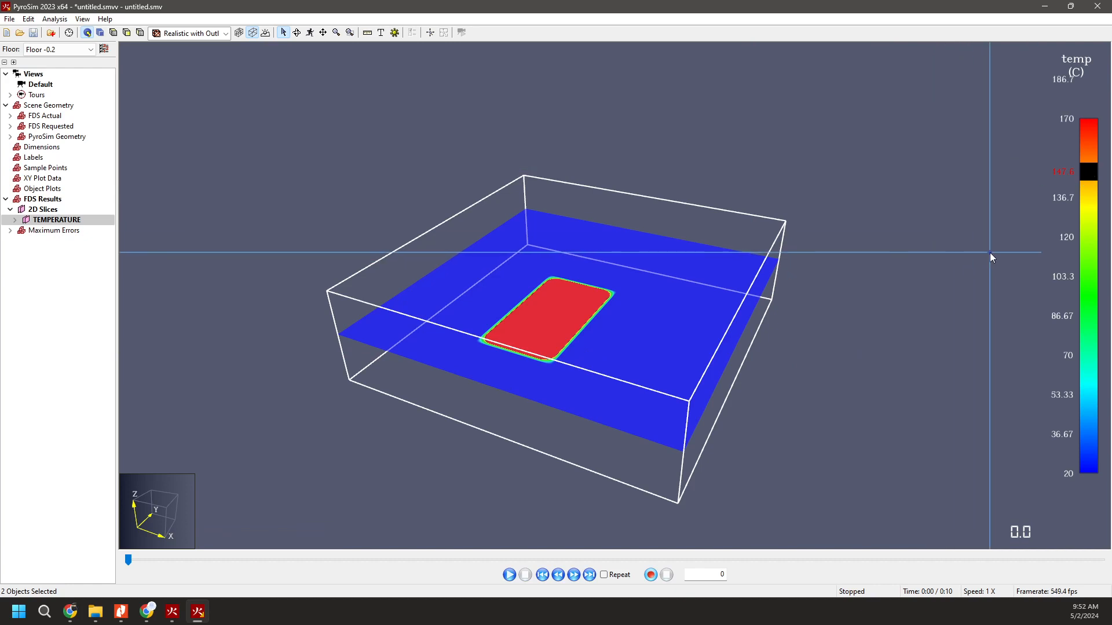
pyautogui.moveTo(1084, 168); pyautogui.dragTo(1088, 113)
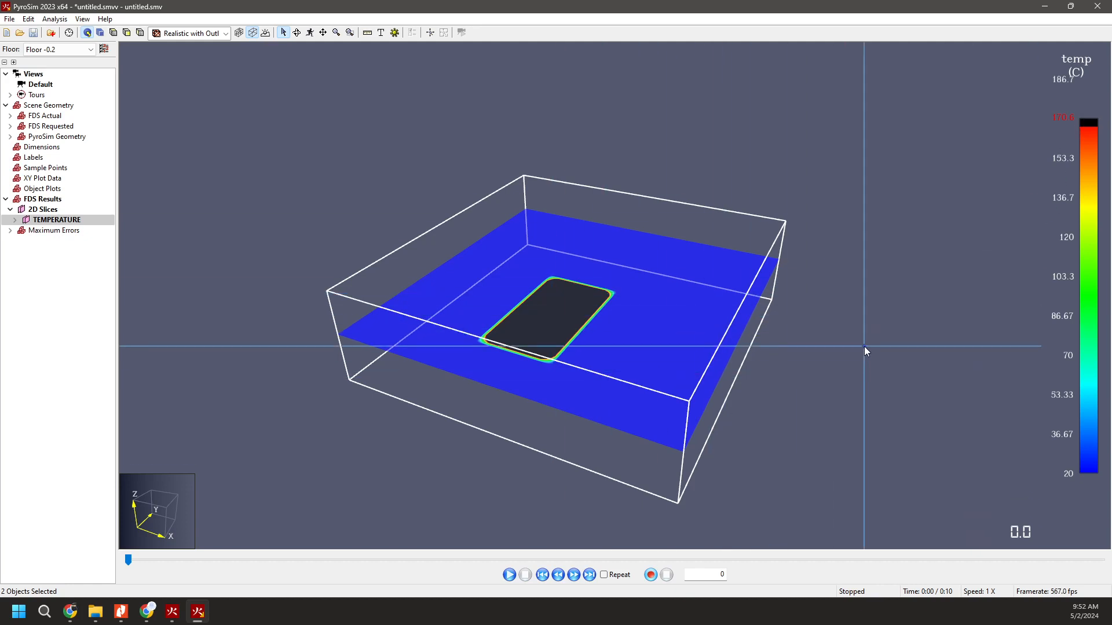
pyautogui.rightClick(862, 279)
pyautogui.click(842, 249)
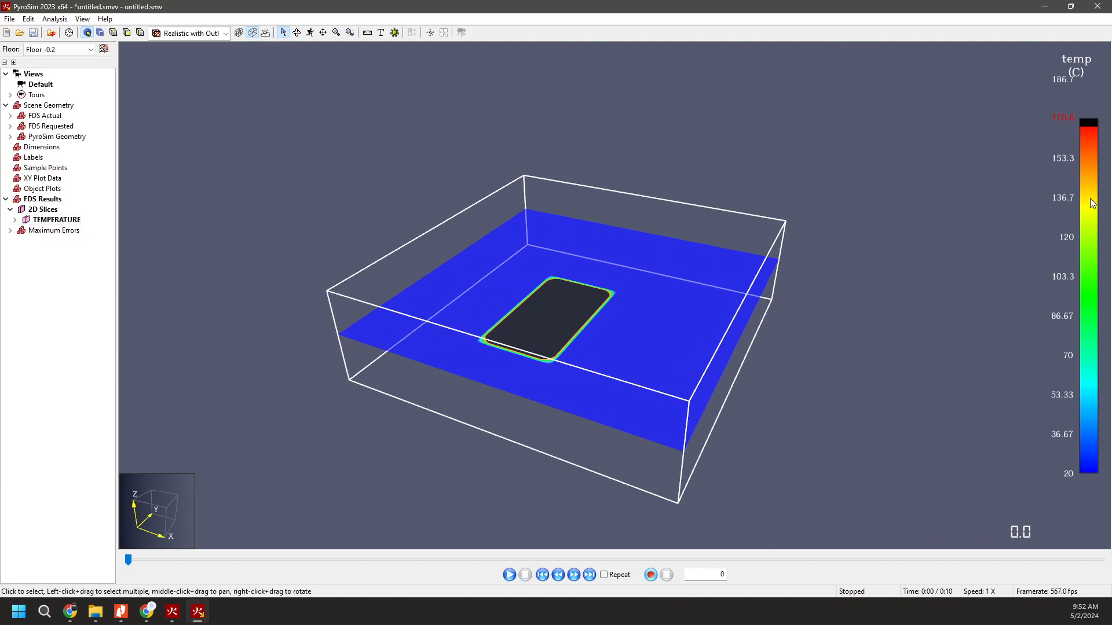
# Open the temperature legend's FDS preferences and choose the Global data range.
pyautogui.doubleClick(1093, 204)
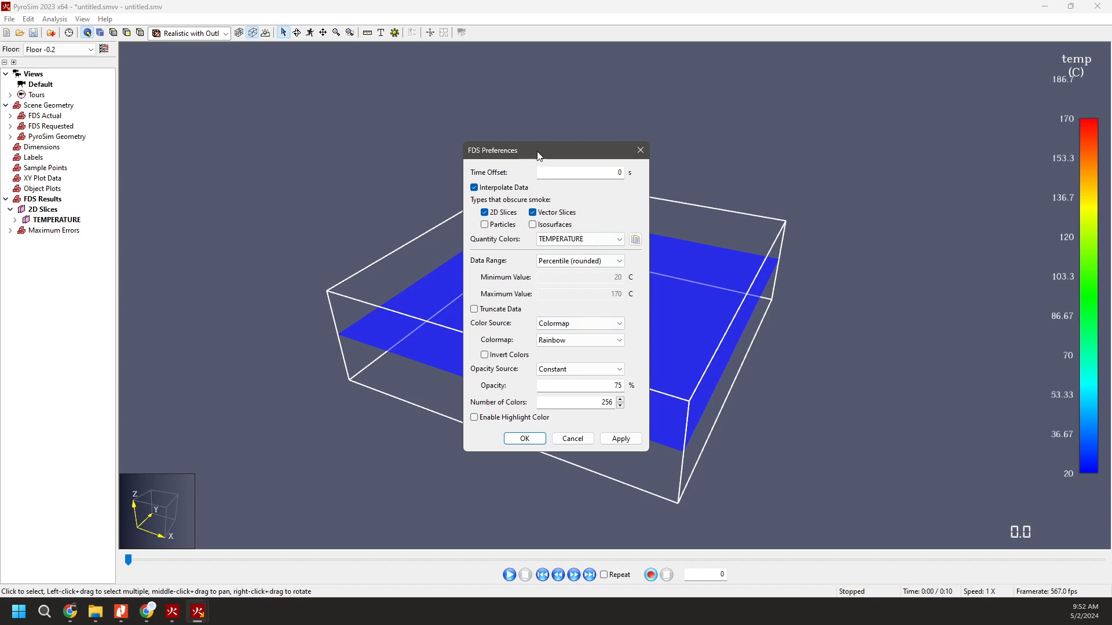
pyautogui.moveTo(542, 154); pyautogui.dragTo(886, 106)
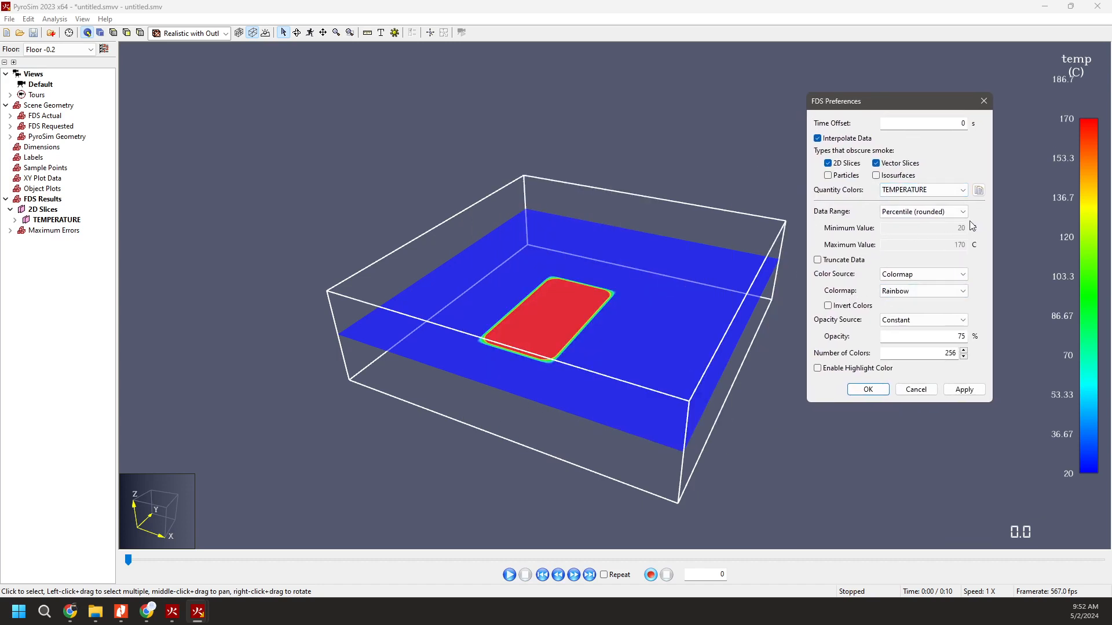
pyautogui.click(954, 213)
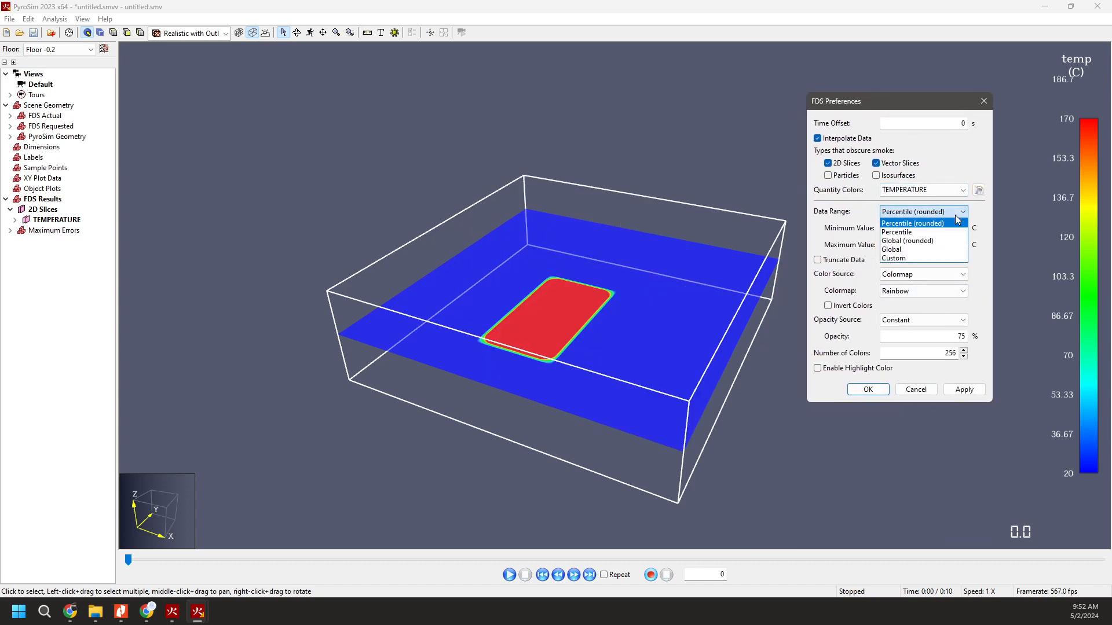
pyautogui.click(914, 249)
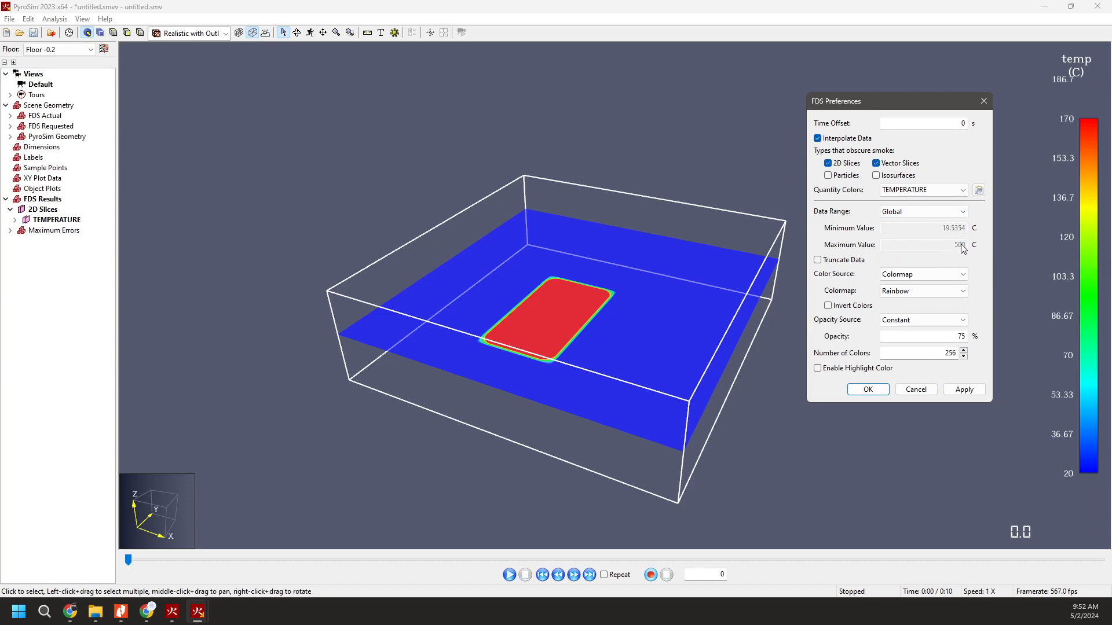
# Apply a Custom temperature data range with a minimum of 490 C and a maximum of 510 C.
pyautogui.click(949, 216)
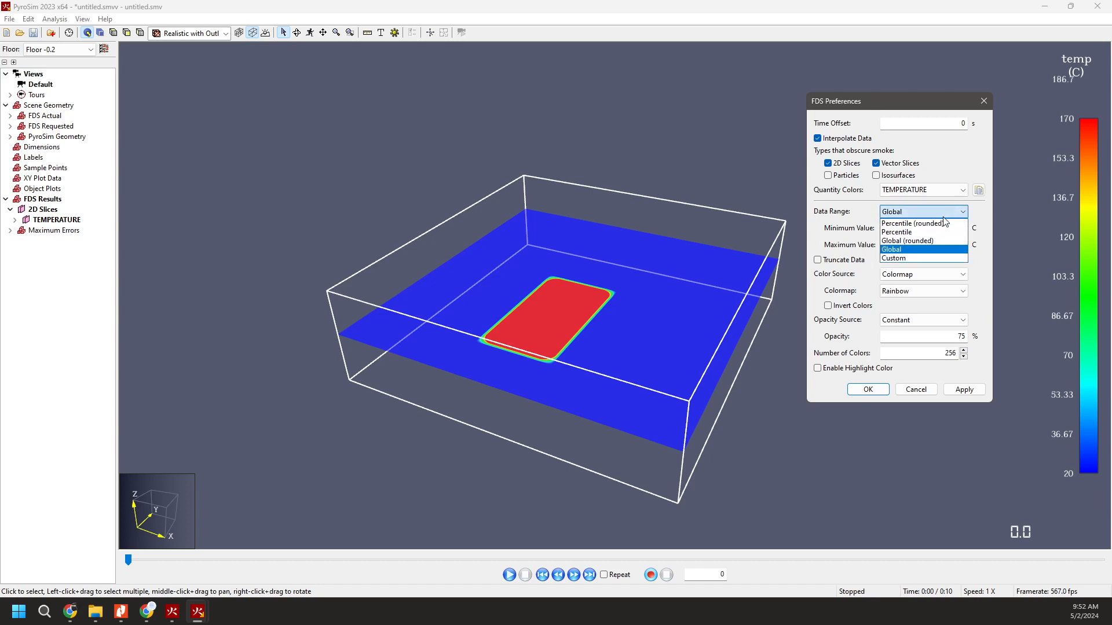
pyautogui.click(915, 259)
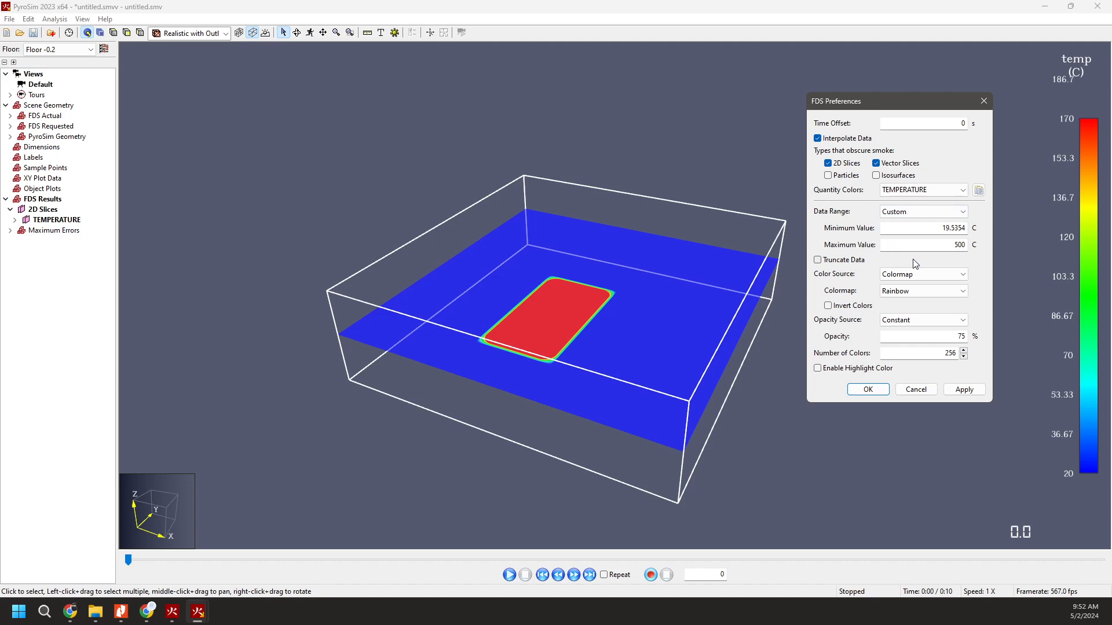
pyautogui.doubleClick(953, 245)
pyautogui.moveTo(936, 227); pyautogui.dragTo(996, 227)
pyautogui.write('490')
pyautogui.press('Tab')
pyautogui.write('510')
pyautogui.press('Tab')
pyautogui.click(868, 390)
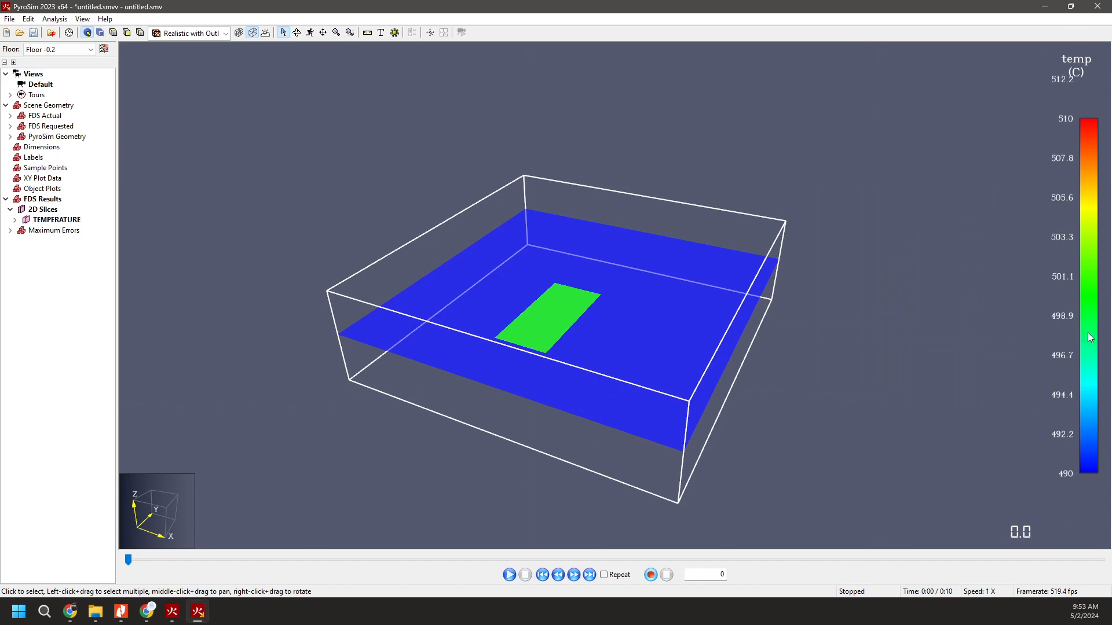
# Reopen the temperature legend's FDS preferences, clear of the slice, and apply the enabled highlight color.
pyautogui.moveTo(1088, 337)
pyautogui.mouseDown()
pyautogui.moveTo(1089, 305)
pyautogui.moveTo(1087, 315)
pyautogui.mouseUp()
pyautogui.doubleClick(1087, 310)
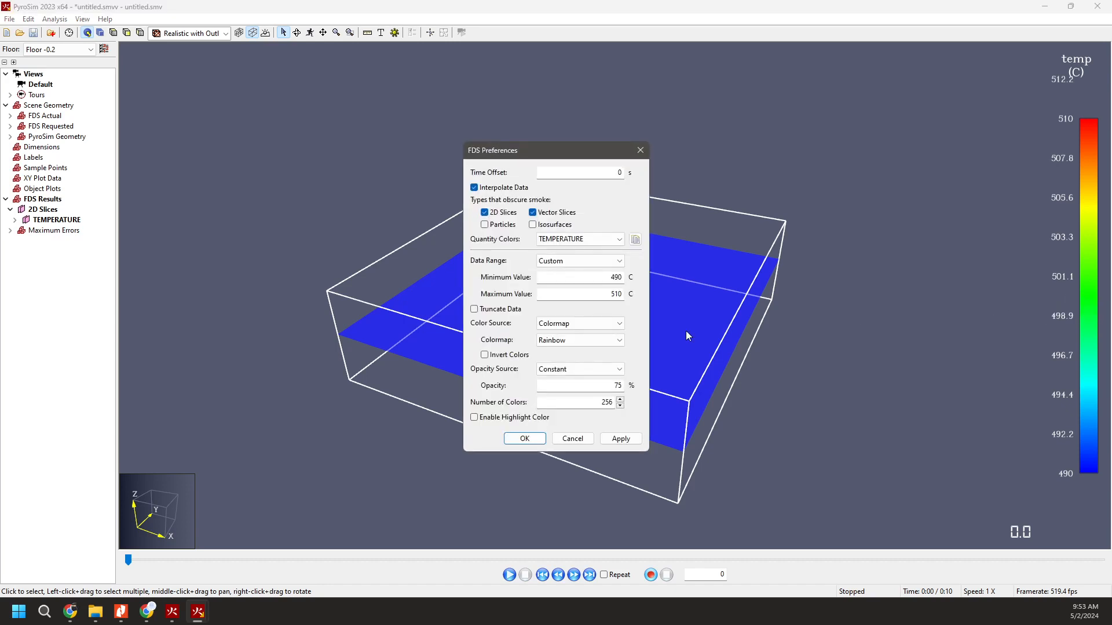
pyautogui.moveTo(582, 150); pyautogui.dragTo(907, 114)
pyautogui.click(832, 382)
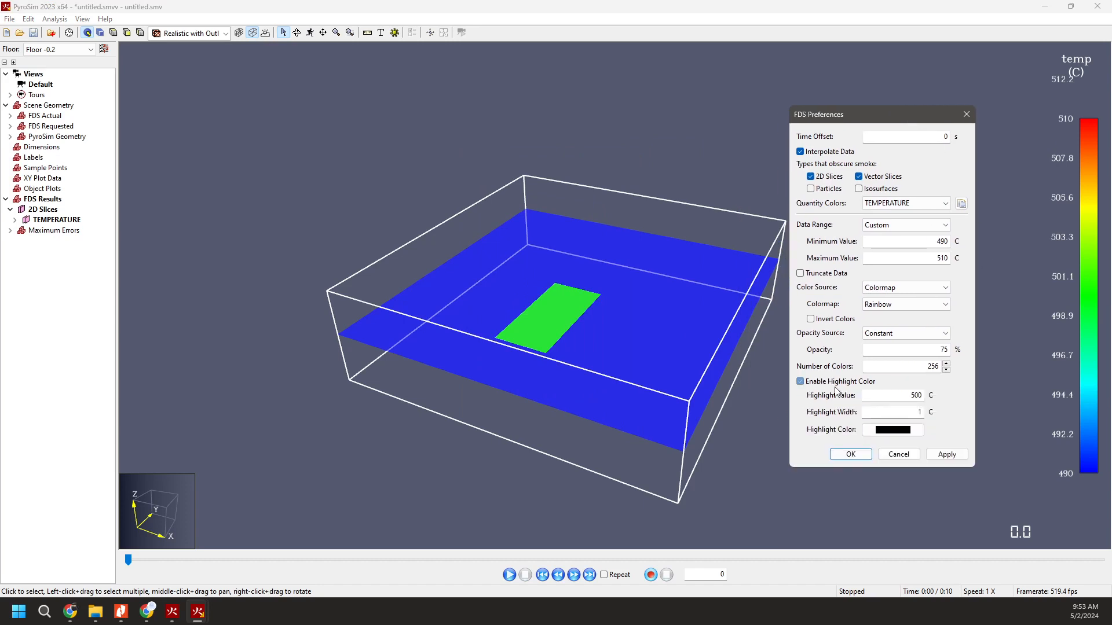
pyautogui.click(915, 412)
pyautogui.click(944, 455)
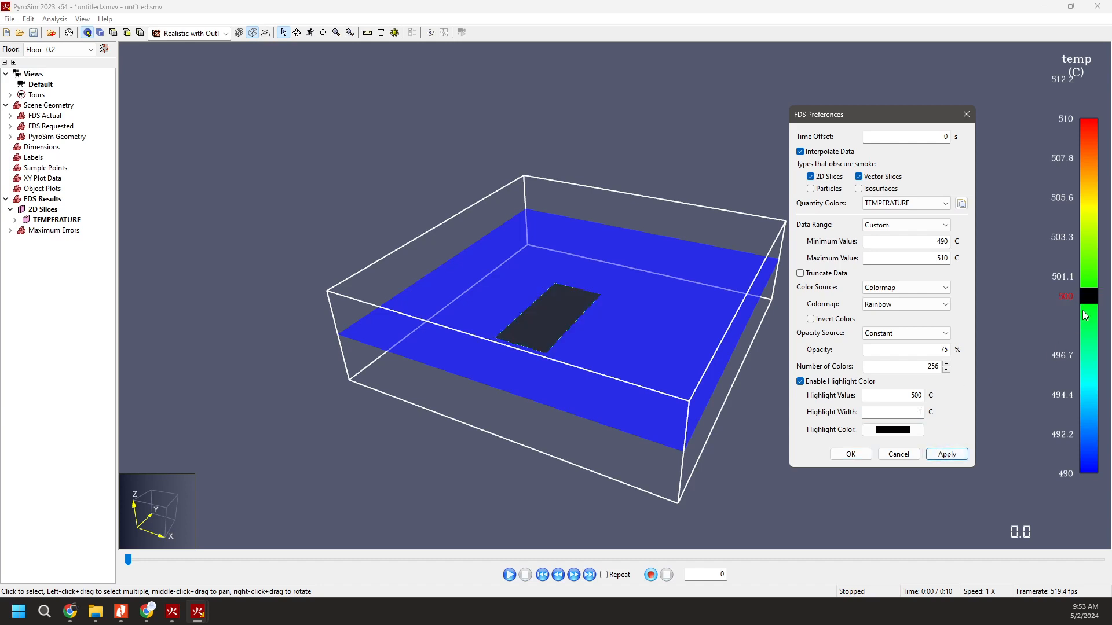
# Set the temperature highlight width to 0.5 C and apply it.
pyautogui.doubleClick(909, 412)
pyautogui.write('0.5')
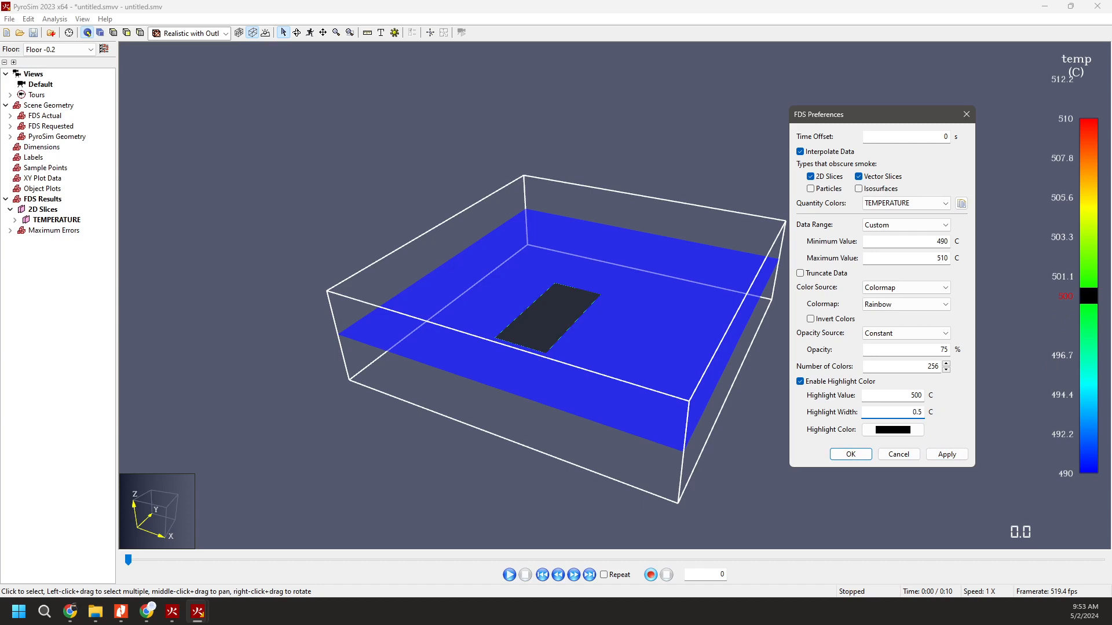
pyautogui.press('Tab')
pyautogui.click(942, 456)
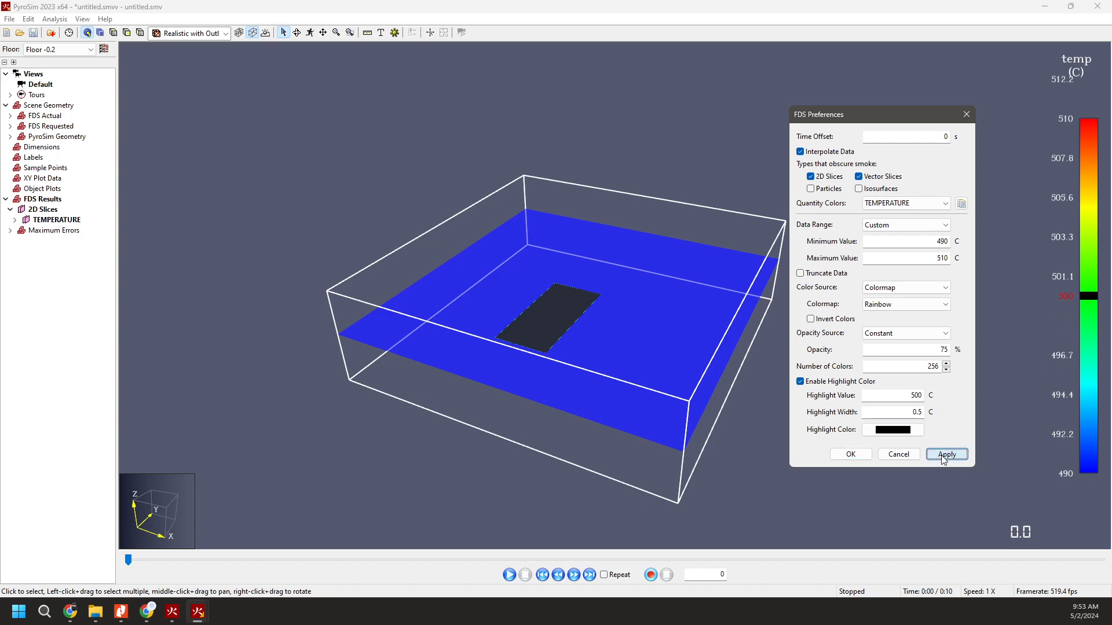
# Set the temperature highlight width to 0.1 C, apply it and close the FDS preferences.
pyautogui.click(917, 412)
pyautogui.press('BackSpace')
pyautogui.write('1')
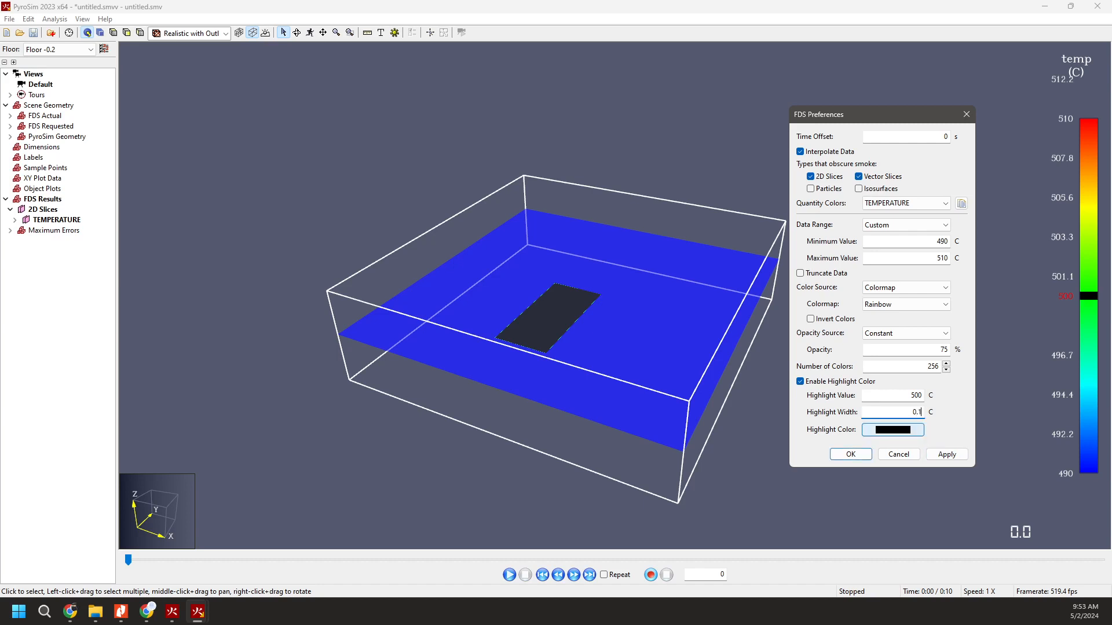
pyautogui.click(947, 455)
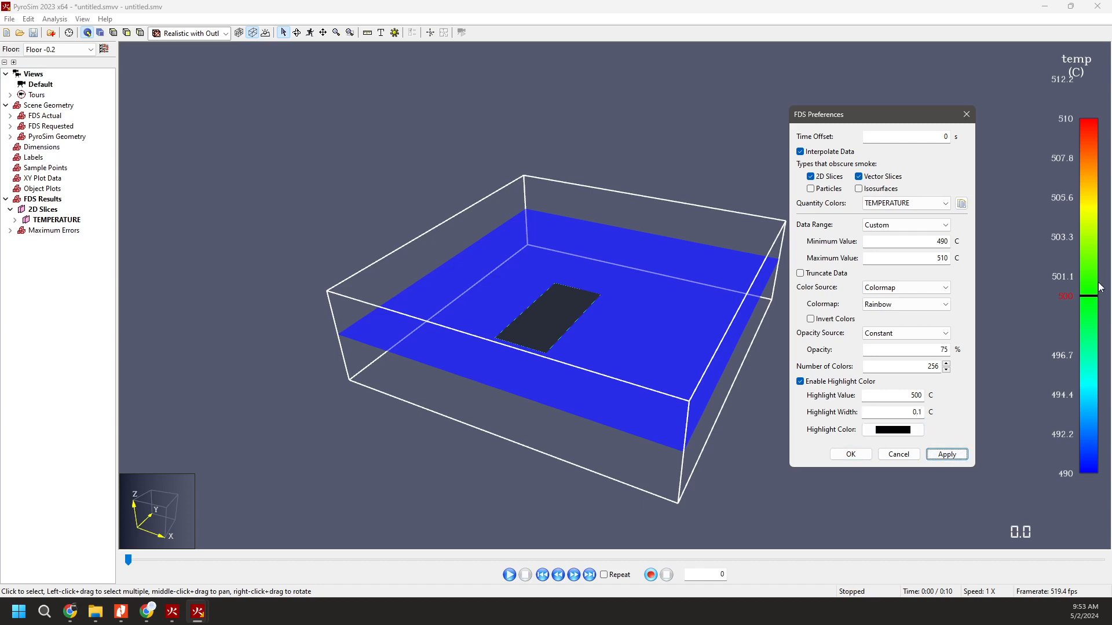
pyautogui.click(850, 453)
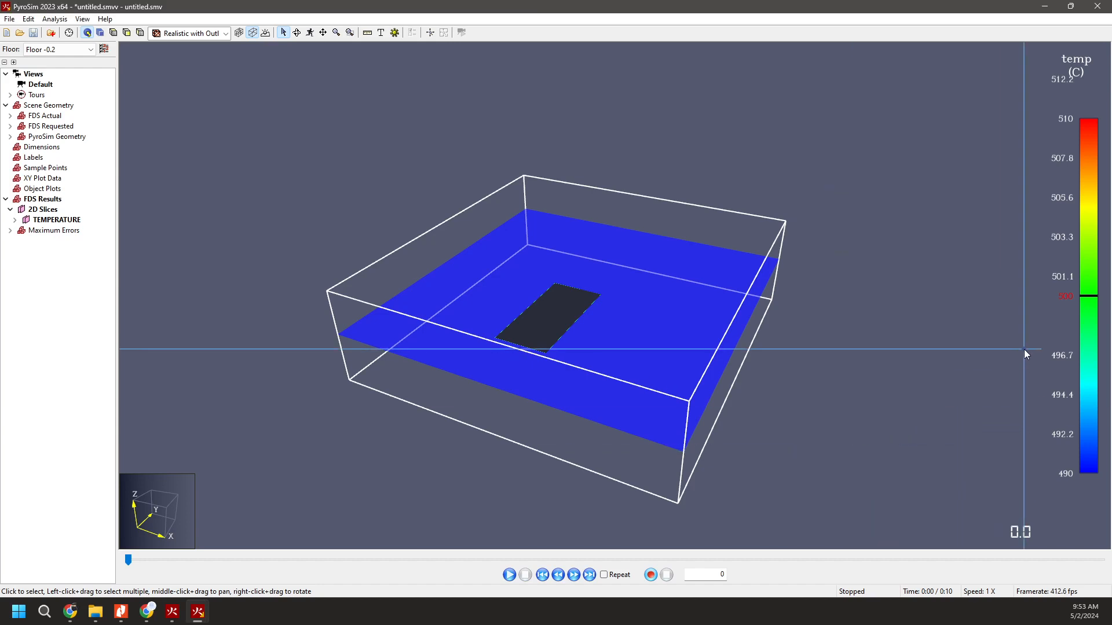
# Shift the highlight slightly below and above 500 C on the temperature color scale, then return it to 500 C to examine the slice.
pyautogui.click(1089, 301)
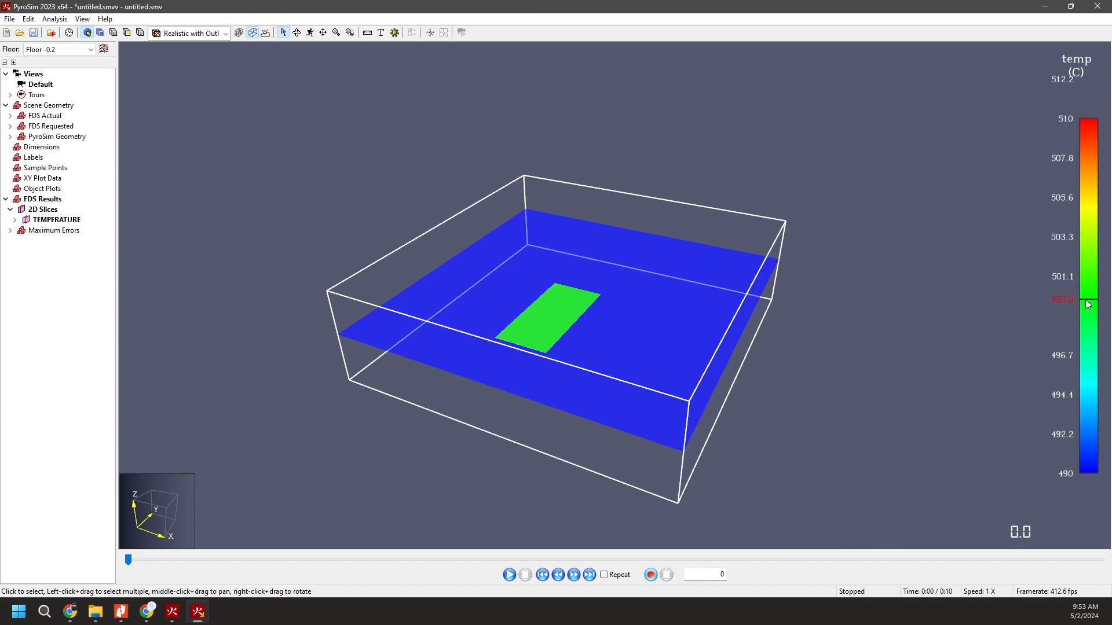
pyautogui.click(1087, 299)
pyautogui.click(1088, 300)
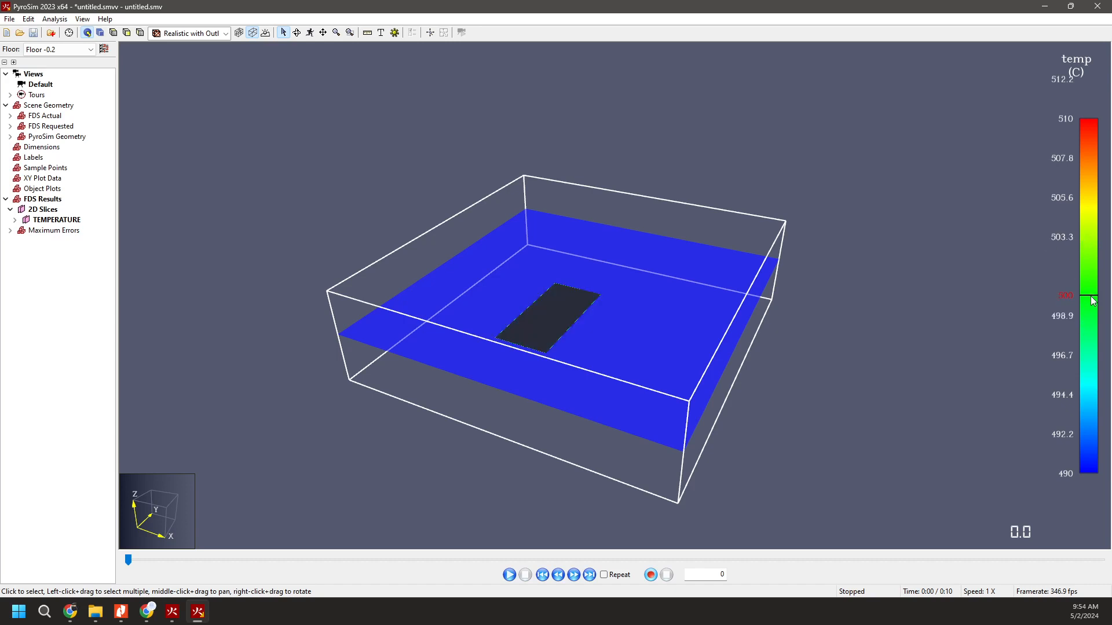
pyautogui.moveTo(1091, 297); pyautogui.dragTo(1090, 295)
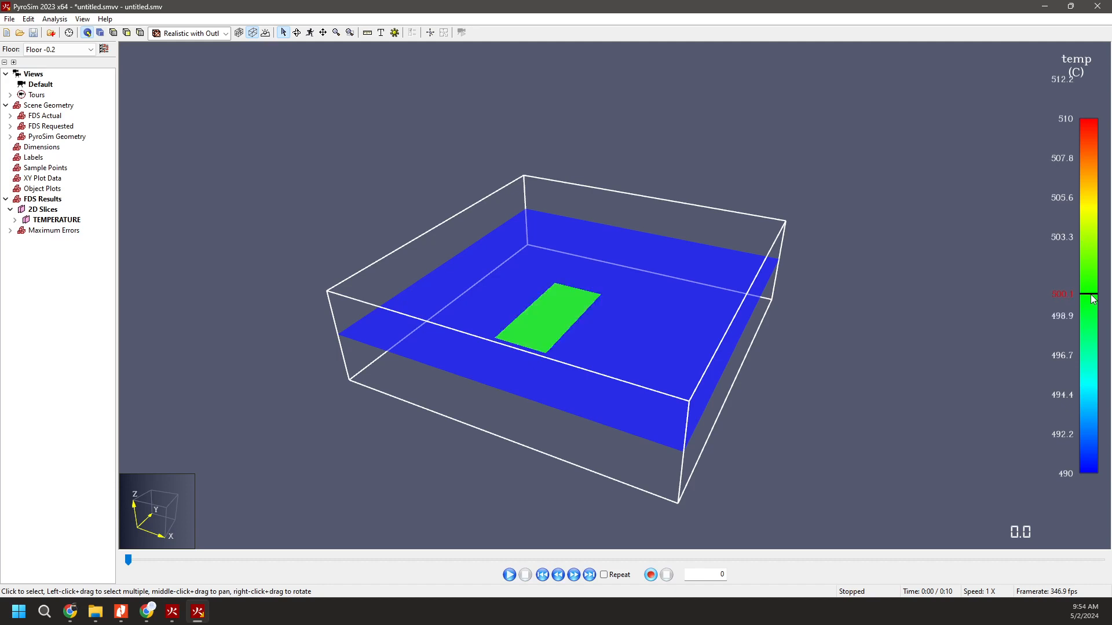
pyautogui.moveTo(1092, 296); pyautogui.dragTo(1092, 297)
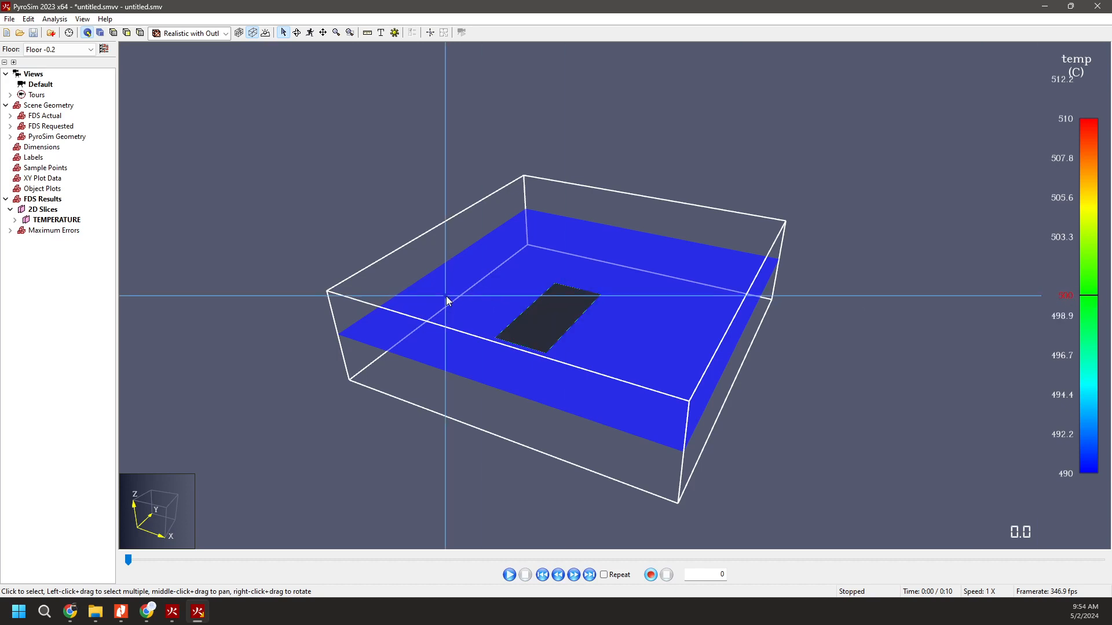